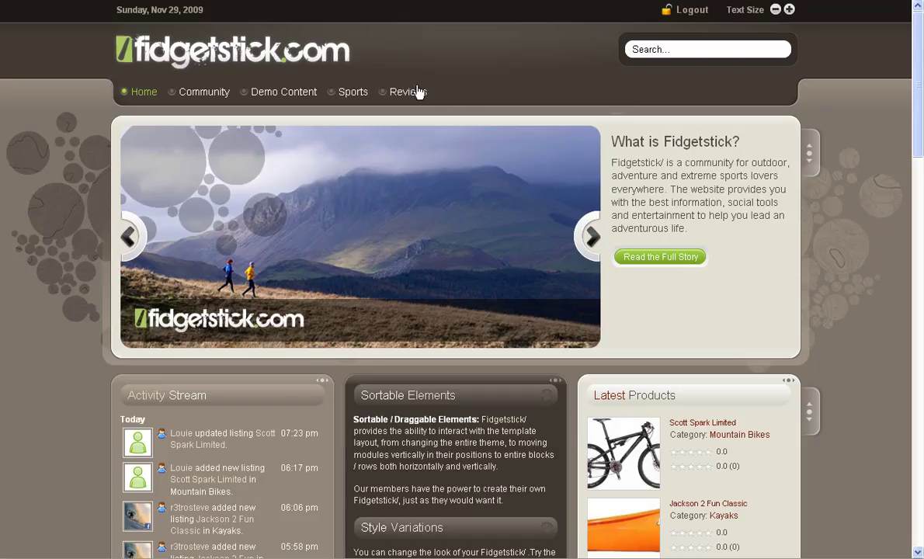
Open the Kayaks category under Kayak/Canoe Products in the Product Reviews section
{"action": "mouse_move", "coordinate": [417, 94]}
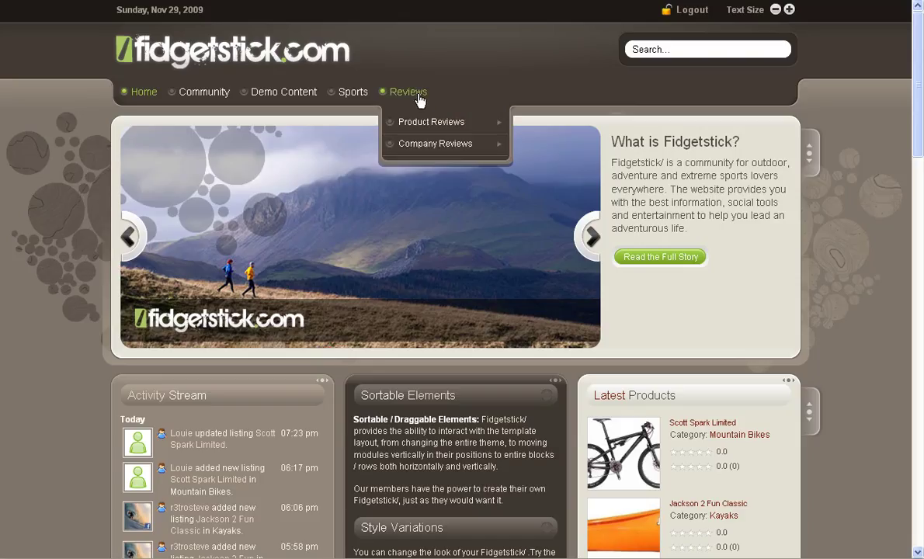
{"action": "mouse_move", "coordinate": [423, 129]}
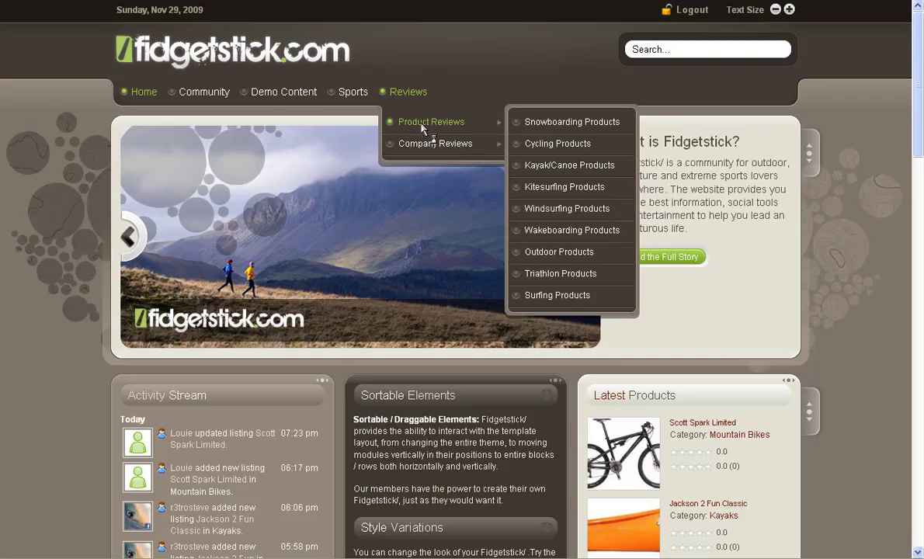
{"action": "left_click", "coordinate": [423, 124]}
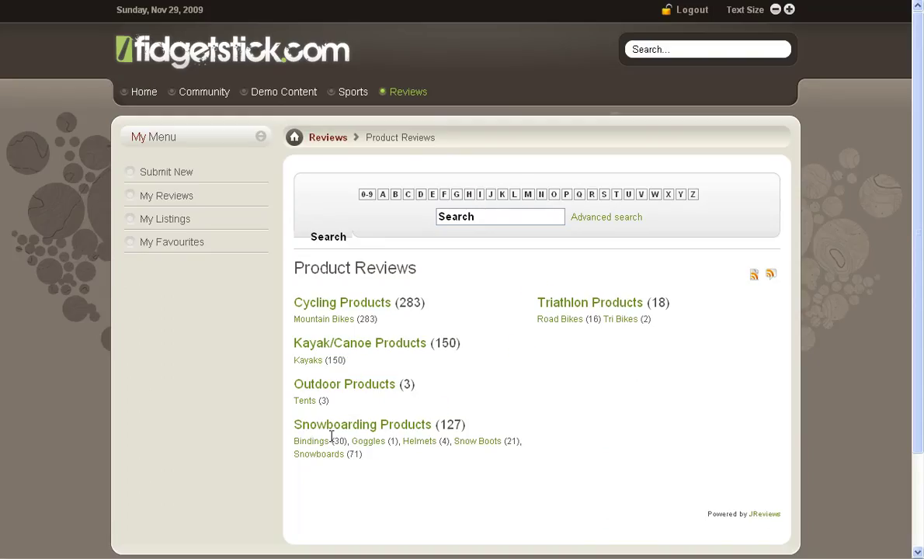
{"action": "left_click", "coordinate": [309, 362]}
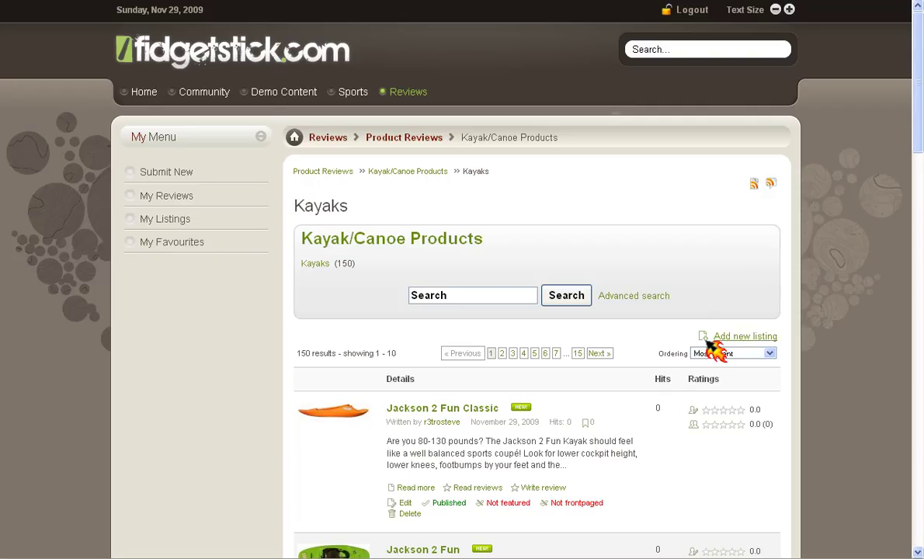
Look through the existing kayak listings and start a new listing from the Kayaks category
{"action": "scroll", "coordinate": [666, 357], "scroll_direction": "down", "scroll_amount": 3}
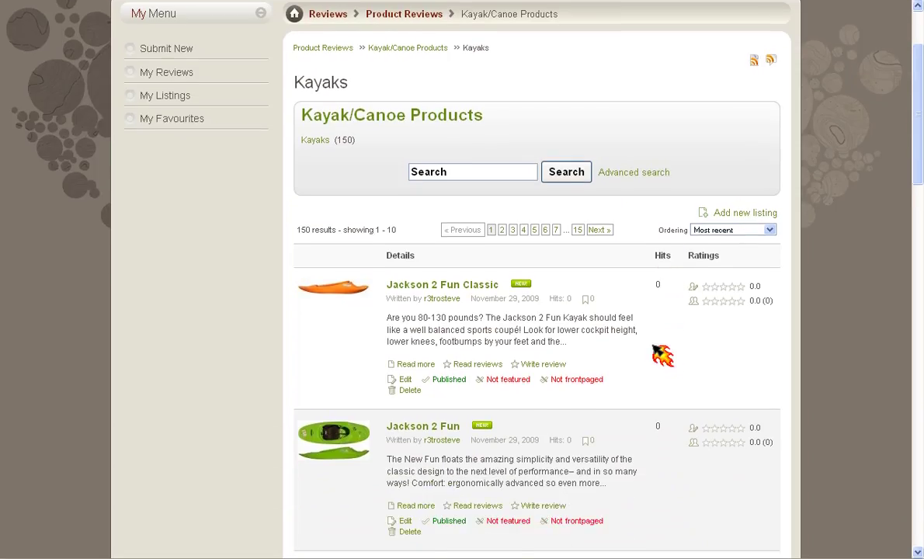
{"action": "scroll", "coordinate": [441, 192], "scroll_direction": "up", "scroll_amount": 1}
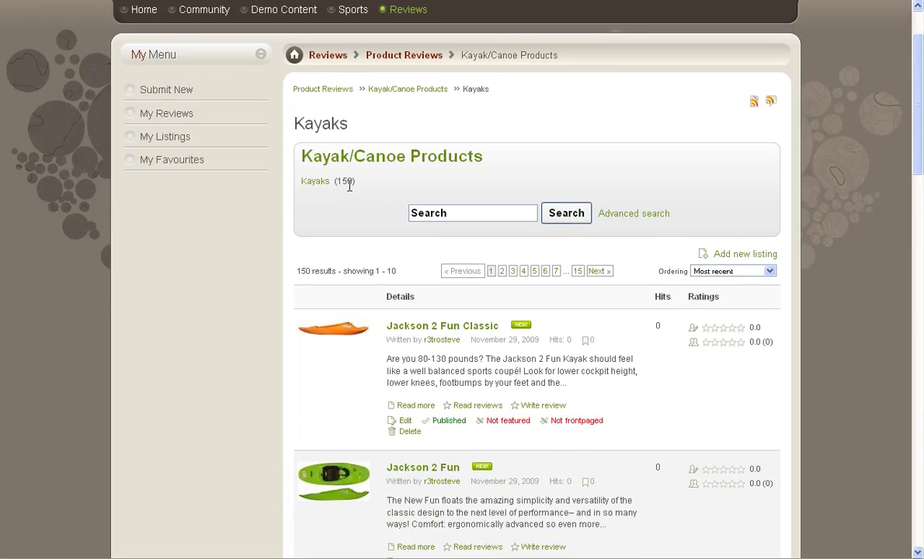
{"action": "scroll", "coordinate": [398, 251], "scroll_direction": "down", "scroll_amount": 3}
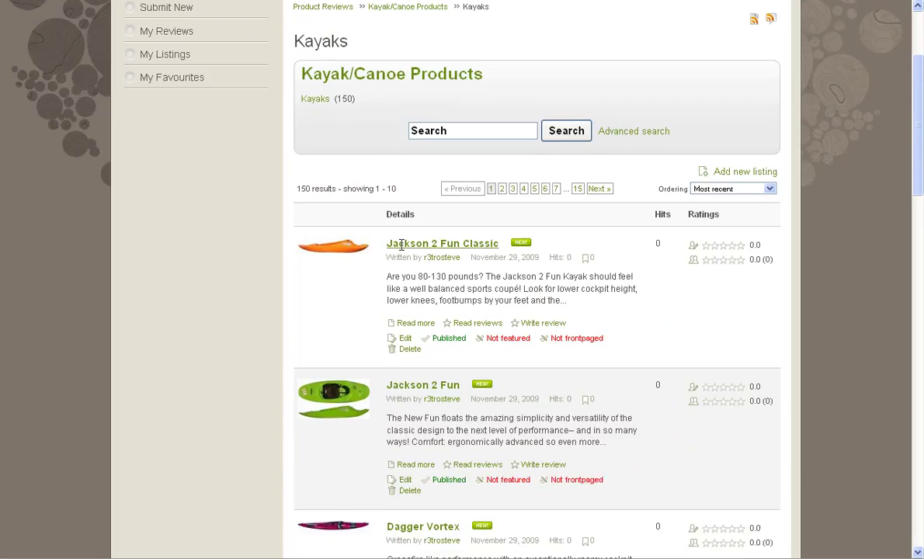
{"action": "scroll", "coordinate": [559, 270], "scroll_direction": "down", "scroll_amount": 7}
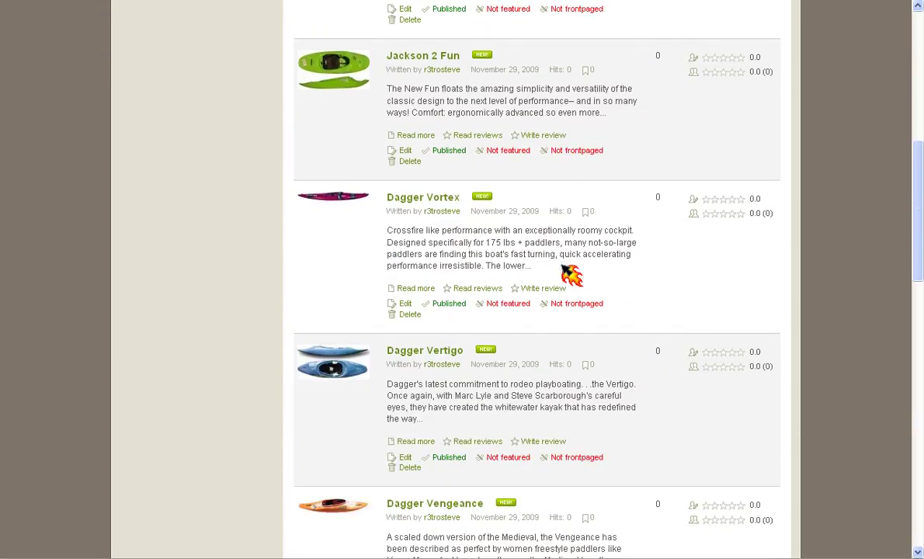
{"action": "scroll", "coordinate": [565, 272], "scroll_direction": "up", "scroll_amount": 12}
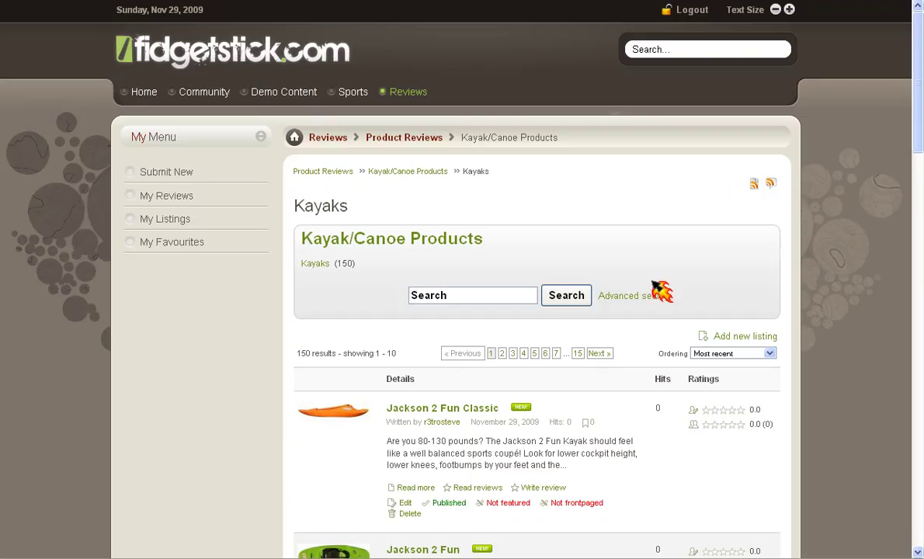
{"action": "left_click", "coordinate": [743, 338]}
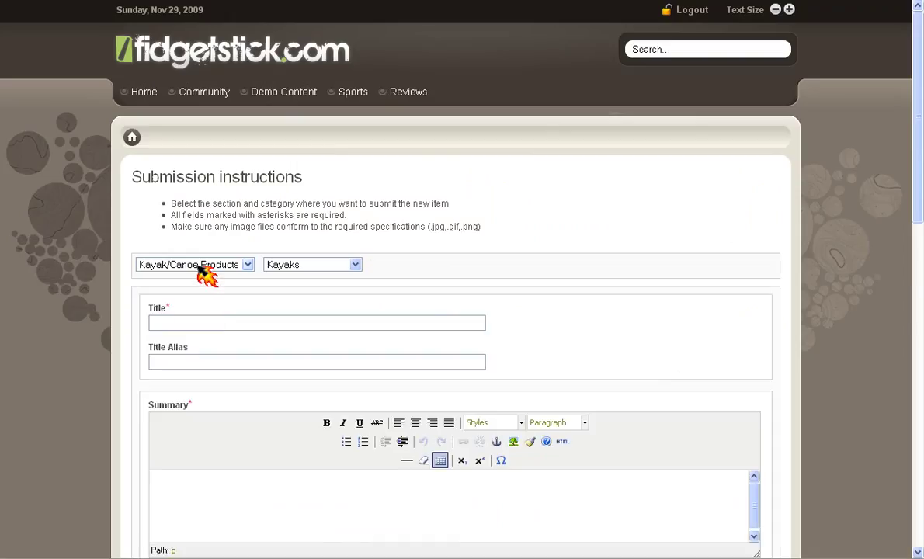
Set the new listing's section to Kayak/Canoe Products and its category to Kayaks
{"action": "left_click", "coordinate": [199, 264]}
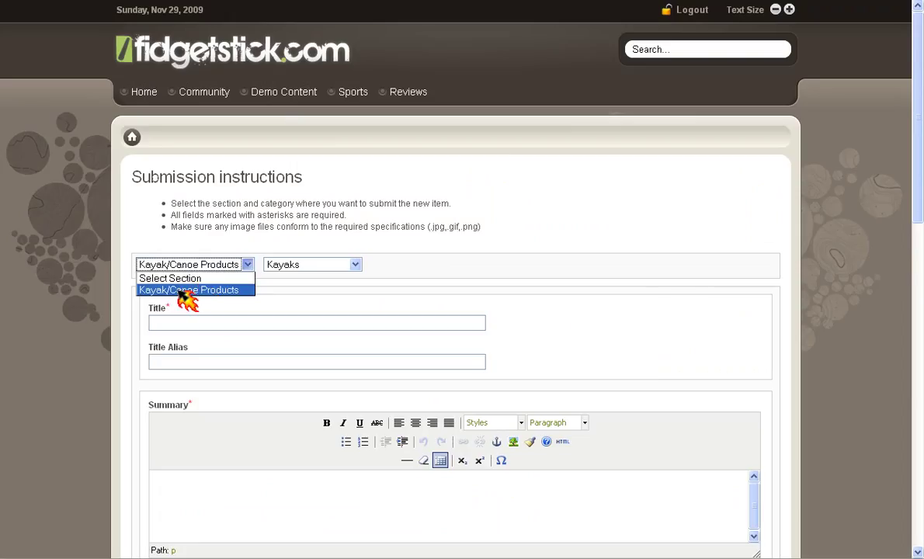
{"action": "left_click", "coordinate": [183, 290]}
{"action": "left_click", "coordinate": [306, 264]}
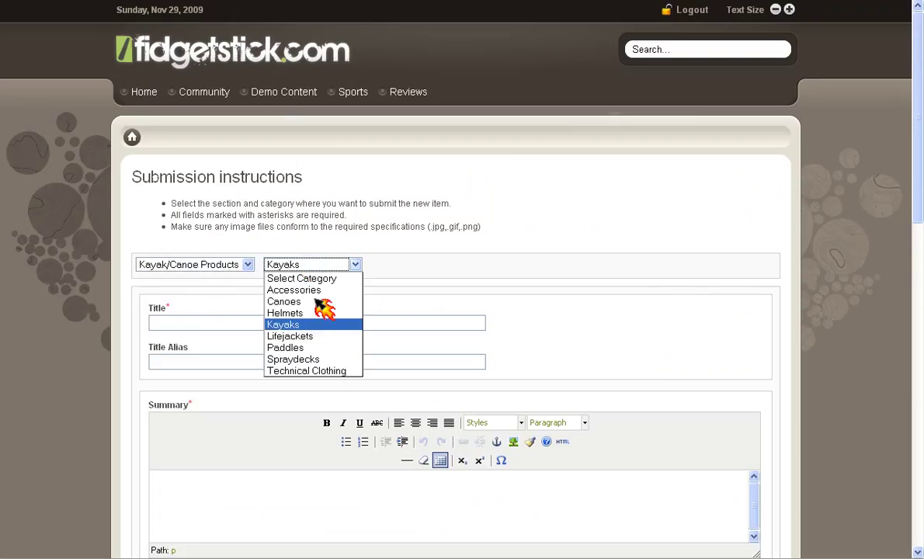
{"action": "left_click", "coordinate": [312, 326]}
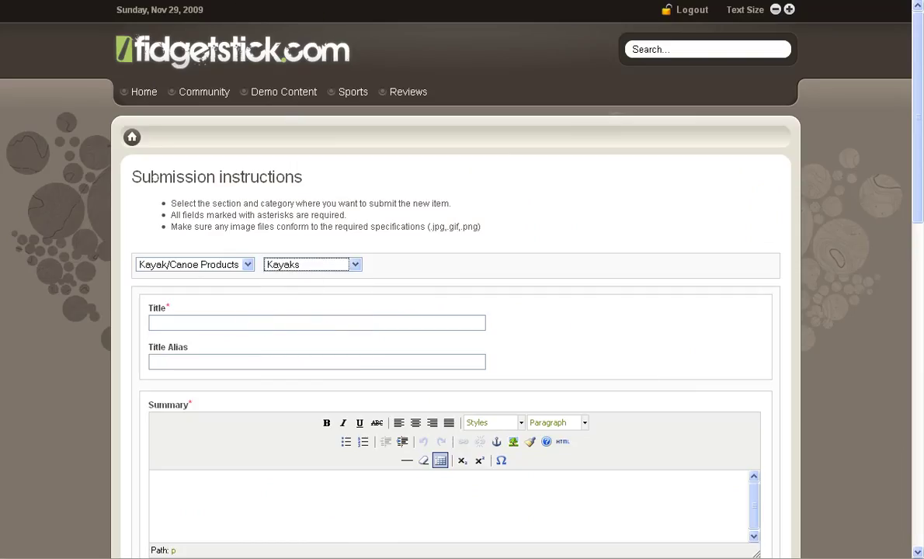
Enter "Dagger Agent 6.0" as the listing's title
{"action": "key", "text": "alt+Tab"}
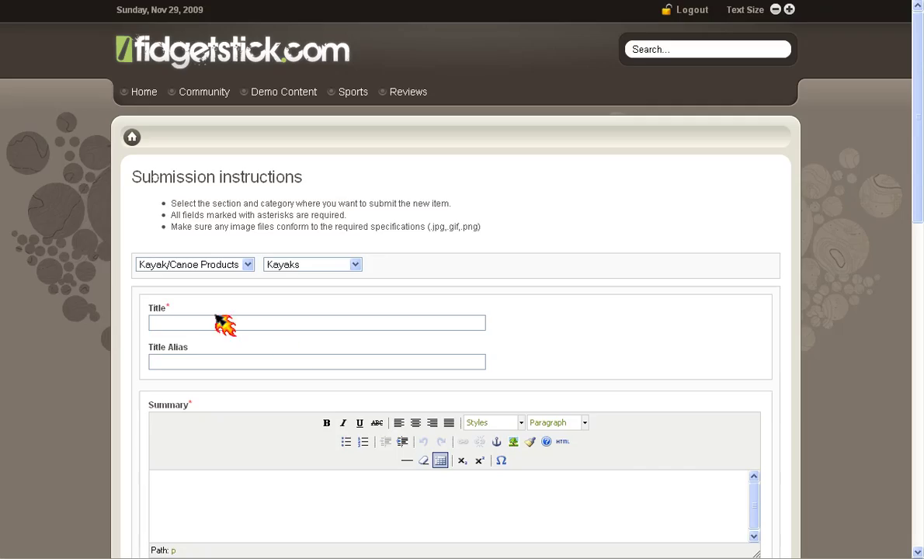
{"action": "left_click", "coordinate": [213, 323]}
{"action": "type", "text": "Dagger Age"}
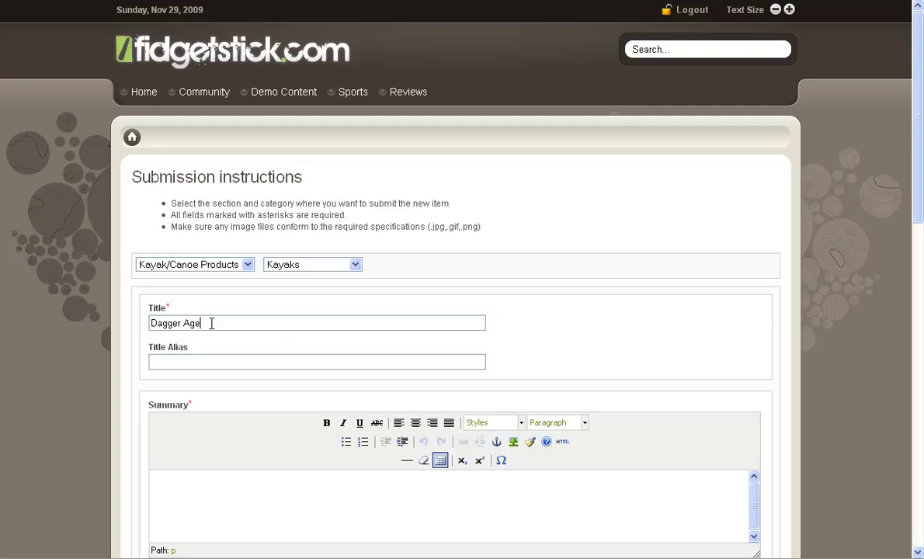
{"action": "type", "text": "nt 6.0"}
Copy the Agent introduction paragraph from the Dagger website into the listing's Summary
{"action": "key", "text": "alt+Tab"}
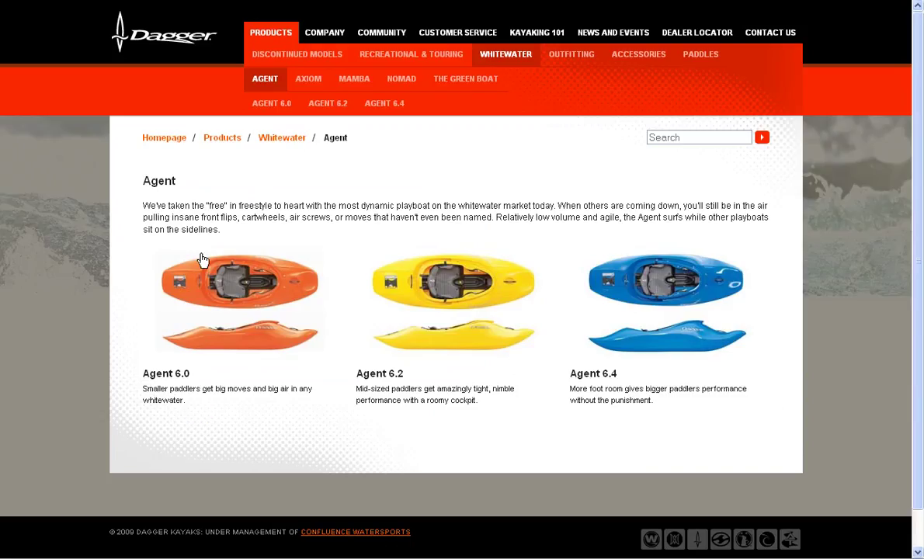
{"action": "left_click_drag", "start_coordinate": [145, 207], "coordinate": [233, 236]}
{"action": "key", "text": "ctrl+c"}
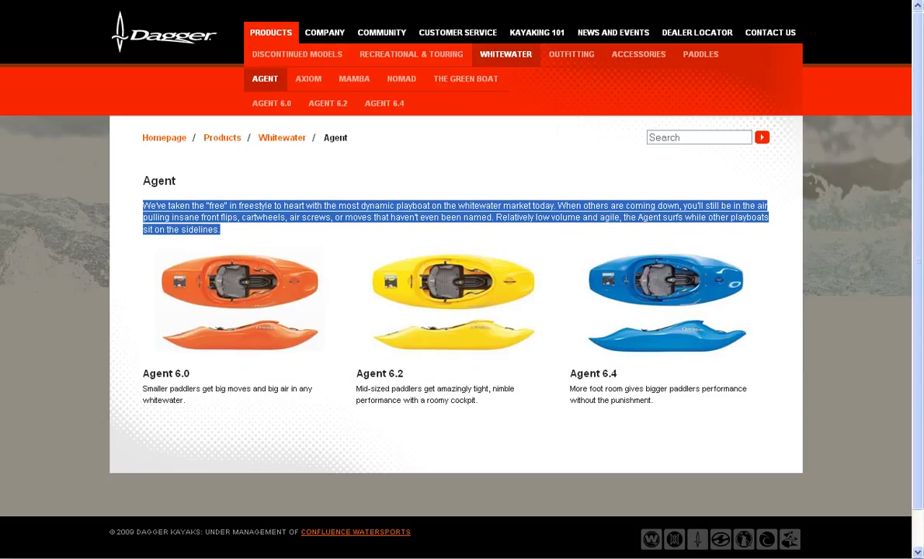
{"action": "left_click", "coordinate": [167, 4]}
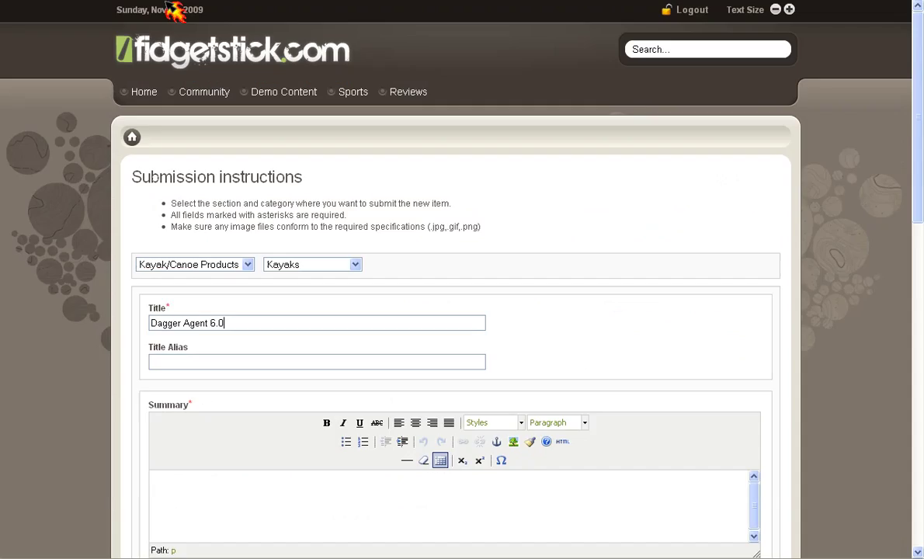
{"action": "left_click", "coordinate": [224, 497]}
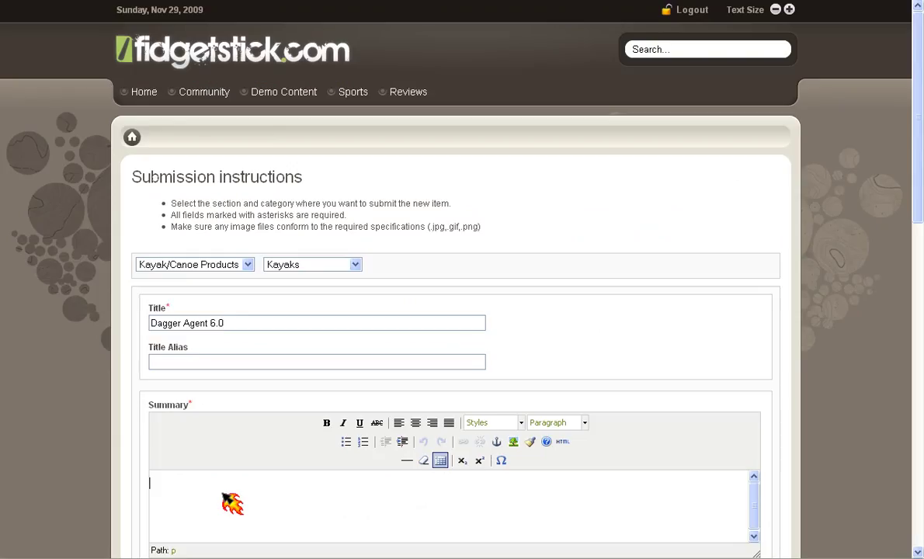
{"action": "key", "text": "ctrl+v"}
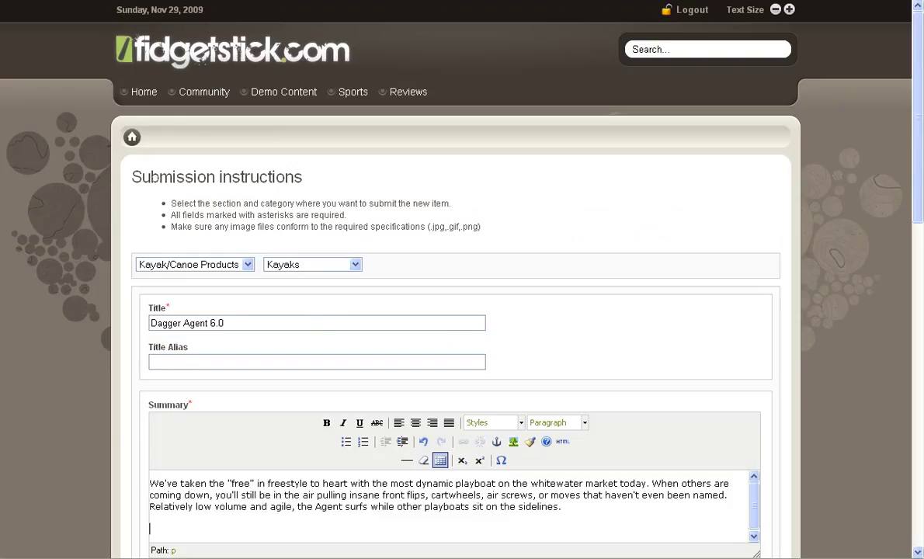
Copy the short Agent 6.0 description from the Dagger site below the Summary's first paragraph and add a new line
{"action": "key", "text": "alt+Tab"}
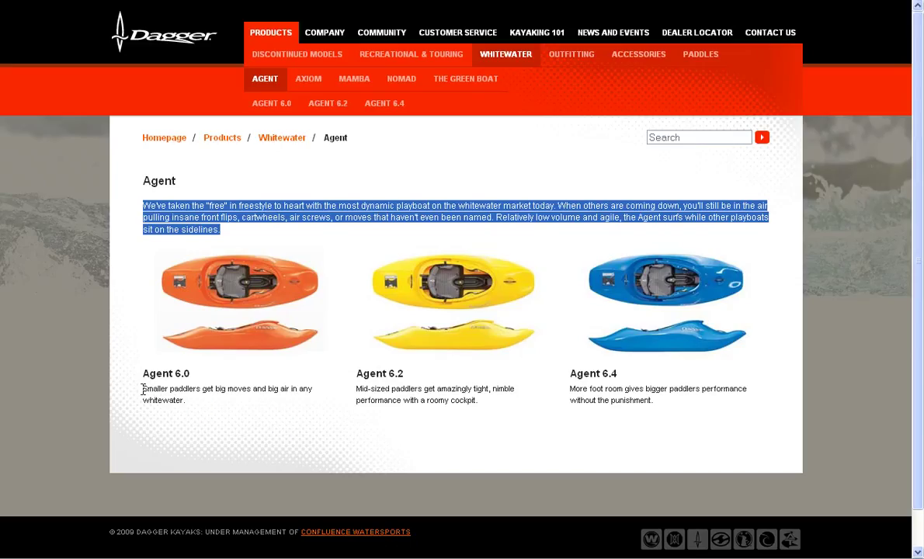
{"action": "left_click_drag", "start_coordinate": [143, 391], "coordinate": [221, 417]}
{"action": "key", "text": "ctrl+c"}
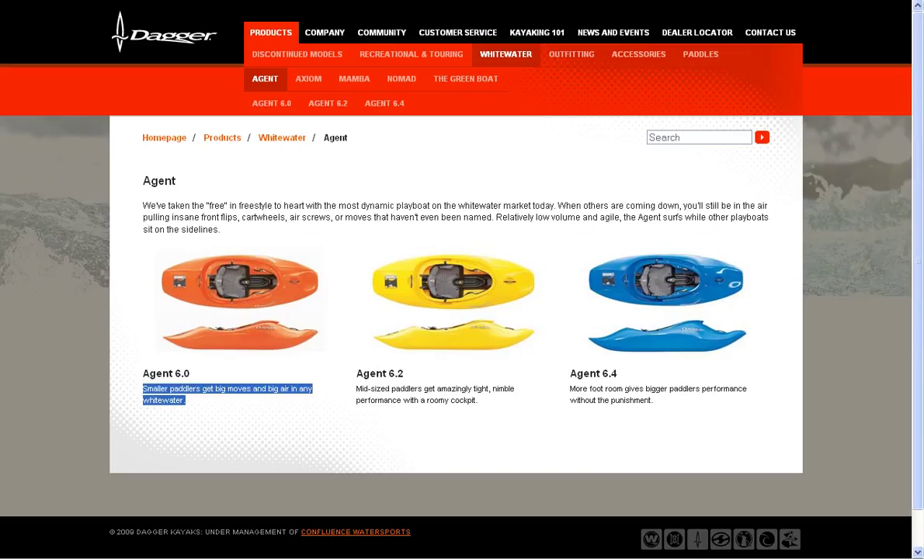
{"action": "key", "text": "alt+Tab"}
{"action": "scroll", "coordinate": [246, 443], "scroll_direction": "down", "scroll_amount": 1}
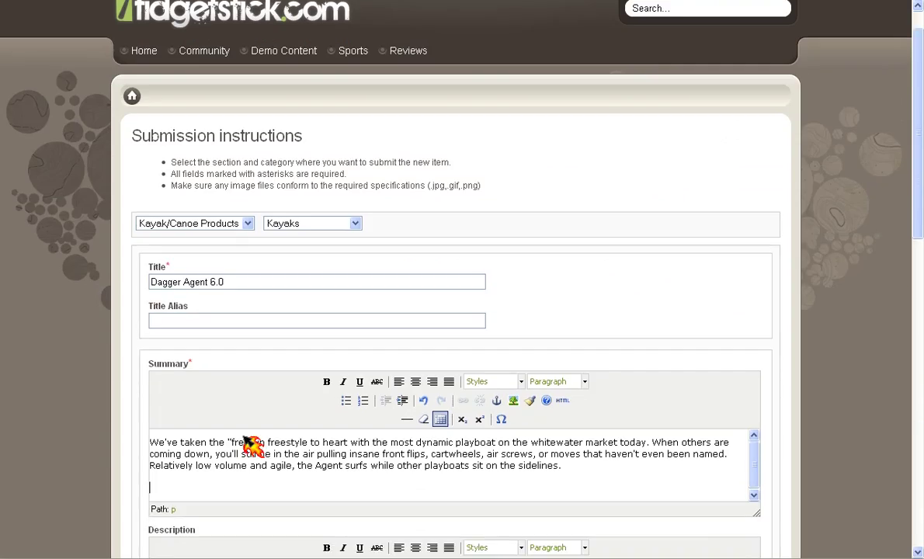
{"action": "scroll", "coordinate": [252, 445], "scroll_direction": "down", "scroll_amount": 3}
{"action": "key", "text": "ctrl+v"}
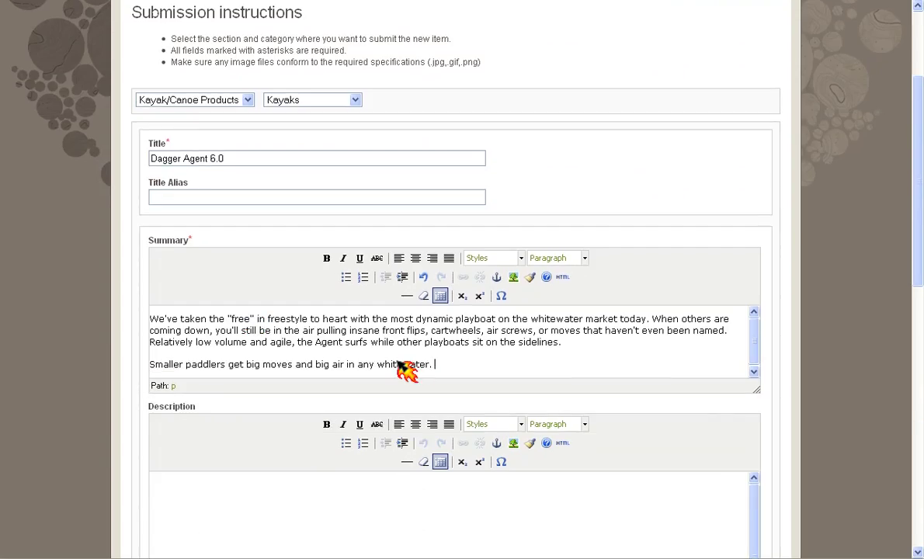
{"action": "key", "text": "Return"}
Open the Agent 6.0 product page on the Dagger site and copy its Features list into the listing's Summary
{"action": "key", "text": "alt+Tab"}
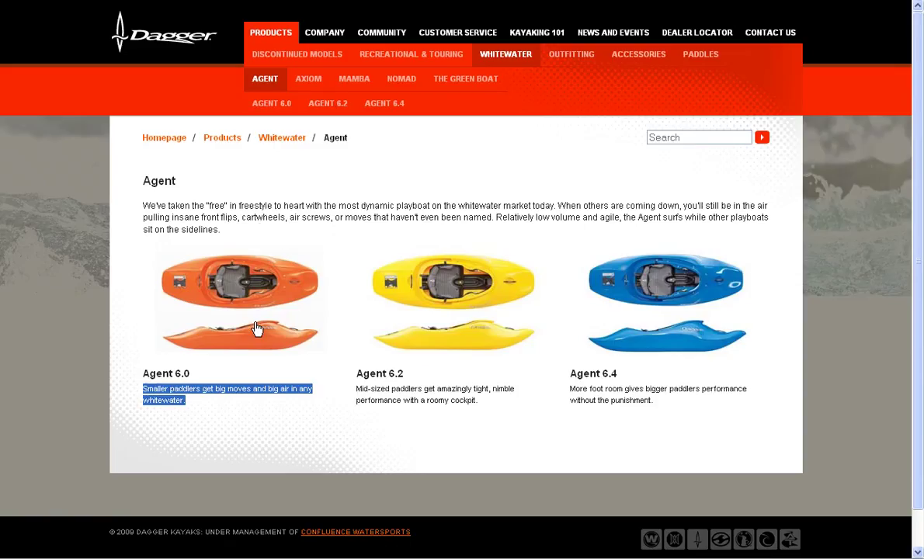
{"action": "left_click", "coordinate": [250, 318]}
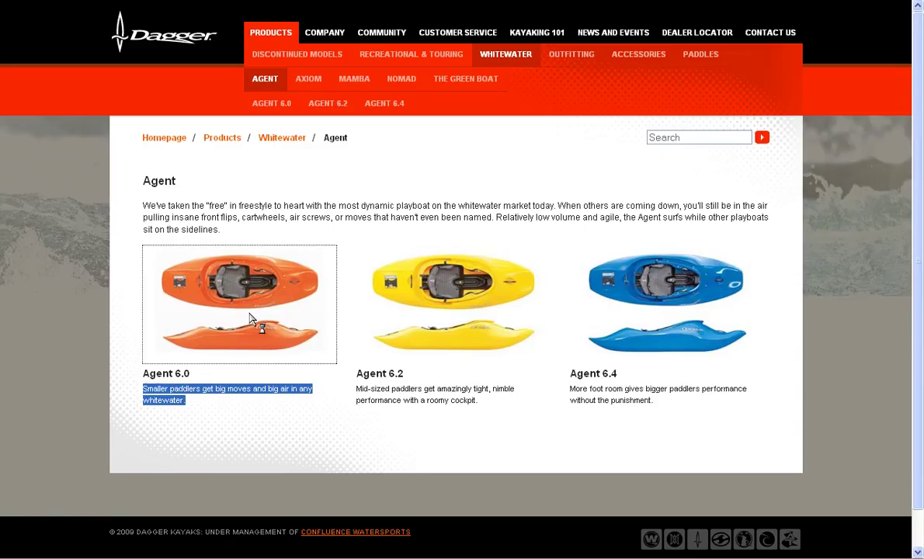
{"action": "scroll", "coordinate": [368, 443], "scroll_direction": "down", "scroll_amount": 1}
{"action": "left_click_drag", "start_coordinate": [368, 443], "coordinate": [497, 528]}
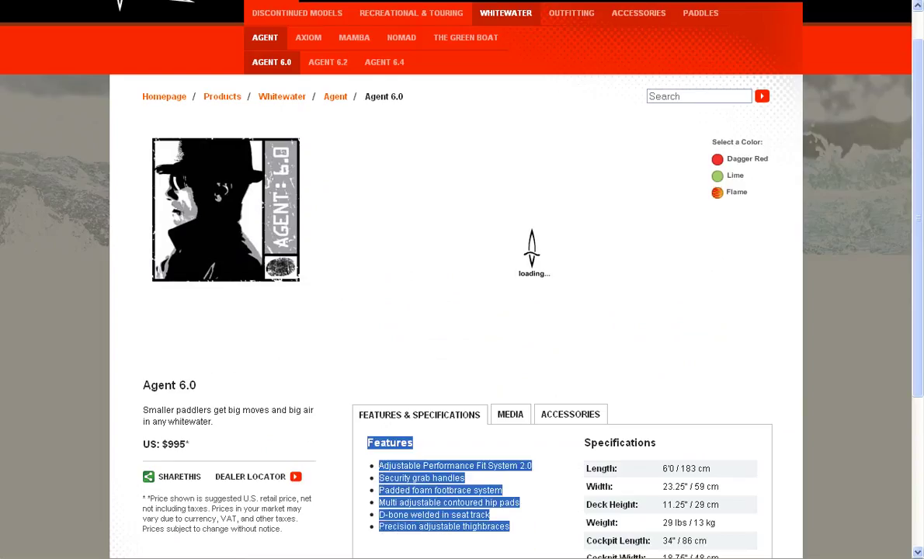
{"action": "key", "text": "alt+Tab"}
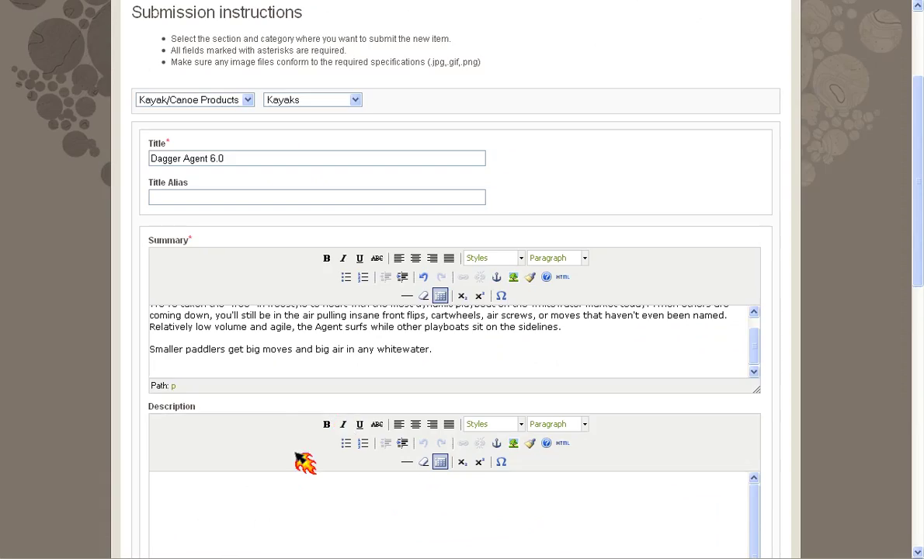
{"action": "type", "text": "Adjustable Performance Fit System 2.0 Security grab handles Padded foam footbrace system Multi adjustable contoured hip pads D-bone welded in seat track Precision adjustable thighbraces"}
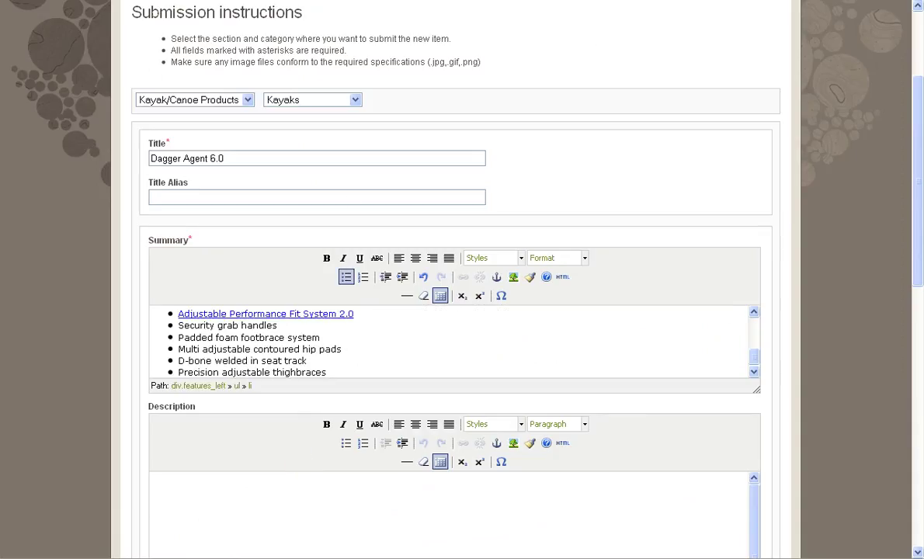
Copy the Agent 6.0 Specifications table from the Dagger site into the listing's Description
{"action": "key", "text": "alt+Tab"}
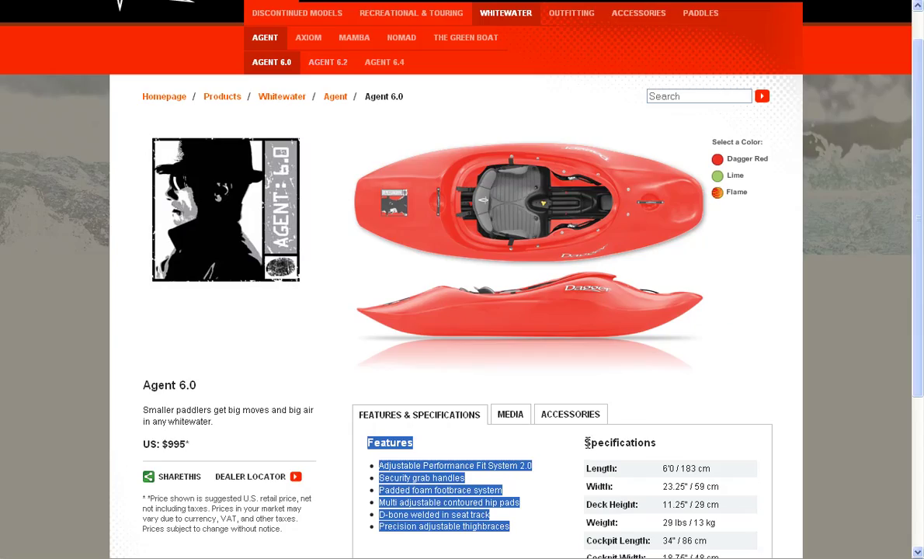
{"action": "left_click_drag", "start_coordinate": [586, 442], "coordinate": [745, 544]}
{"action": "key", "text": "ctrl+c"}
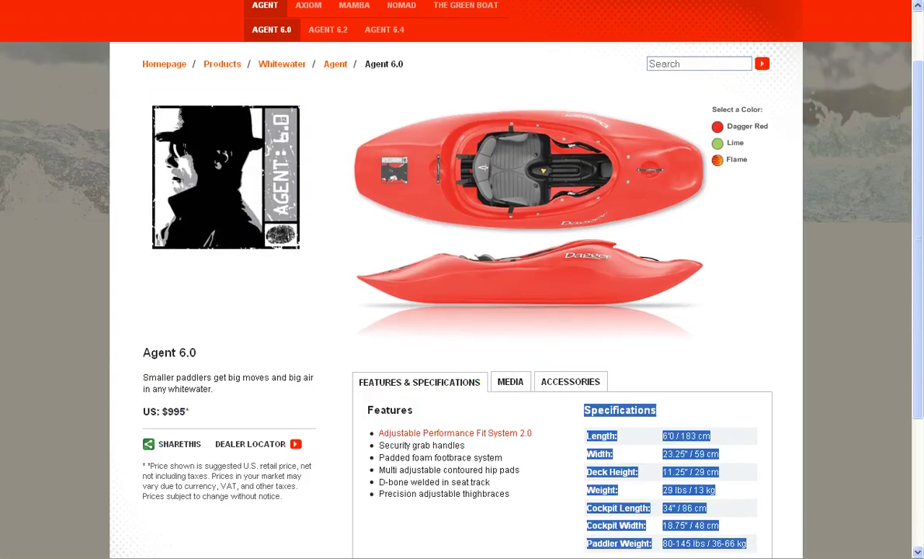
{"action": "key", "text": "ctrl+Tab"}
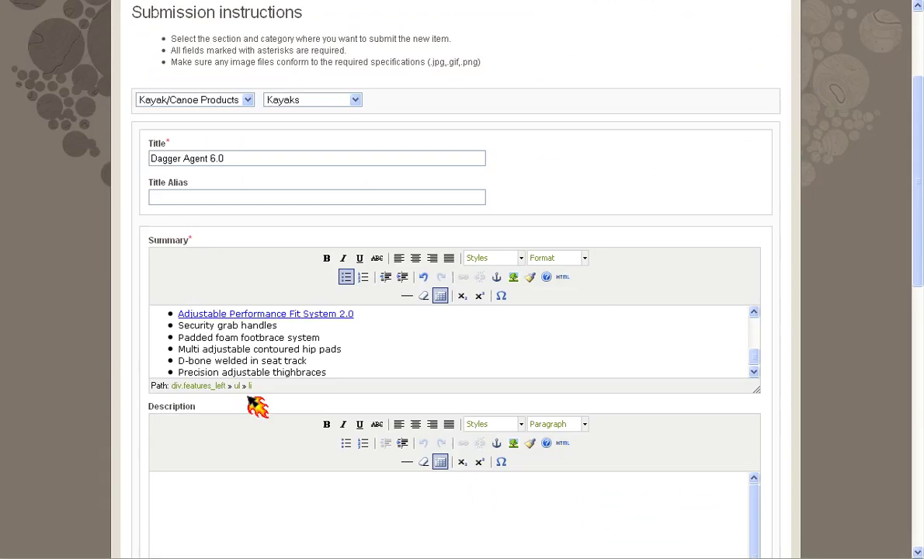
{"action": "left_click", "coordinate": [205, 500]}
{"action": "key", "text": "ctrl+v"}
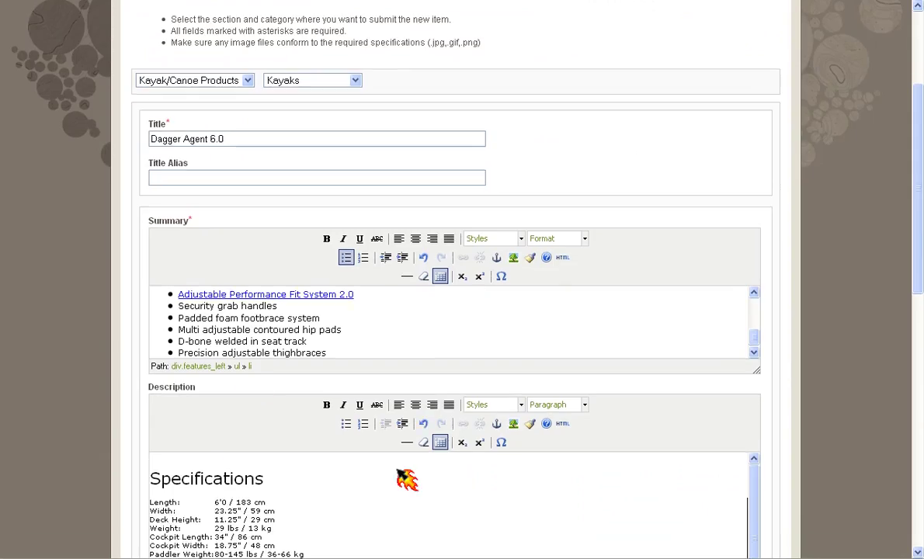
Save the orange Agent 6.0 kayak image from the Dagger site's Agent page to the Desktop as agent_6_0.jpg
{"action": "scroll", "coordinate": [834, 279], "scroll_direction": "down", "scroll_amount": 3}
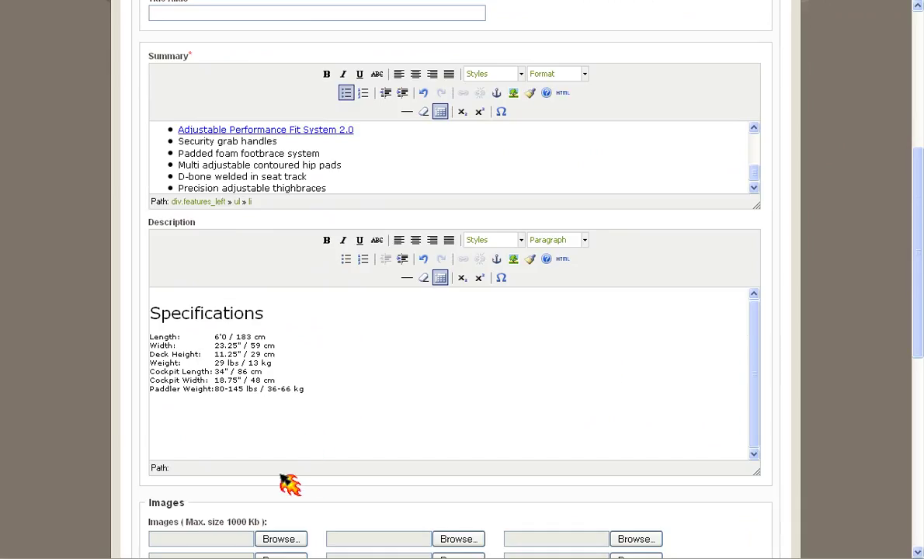
{"action": "scroll", "coordinate": [288, 481], "scroll_direction": "down", "scroll_amount": 3}
{"action": "scroll", "coordinate": [335, 445], "scroll_direction": "down", "scroll_amount": 2}
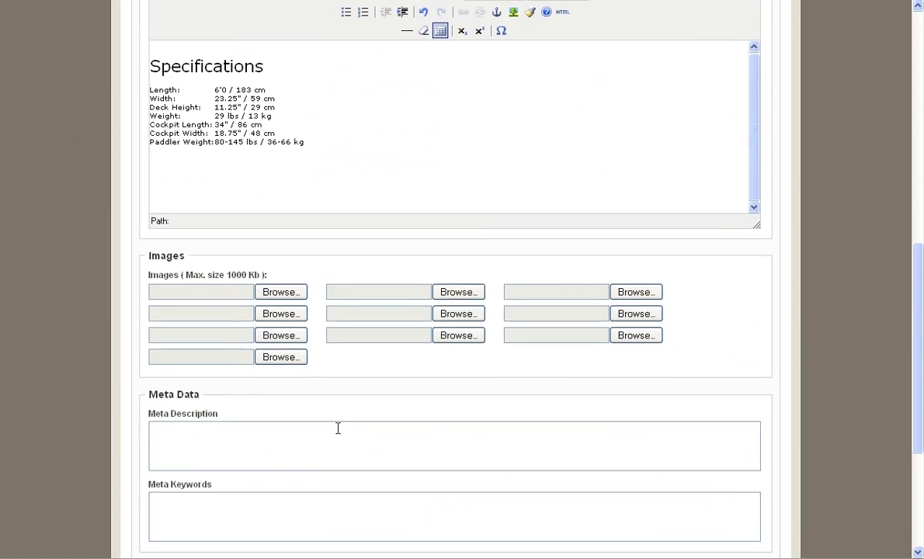
{"action": "scroll", "coordinate": [347, 437], "scroll_direction": "up", "scroll_amount": 4}
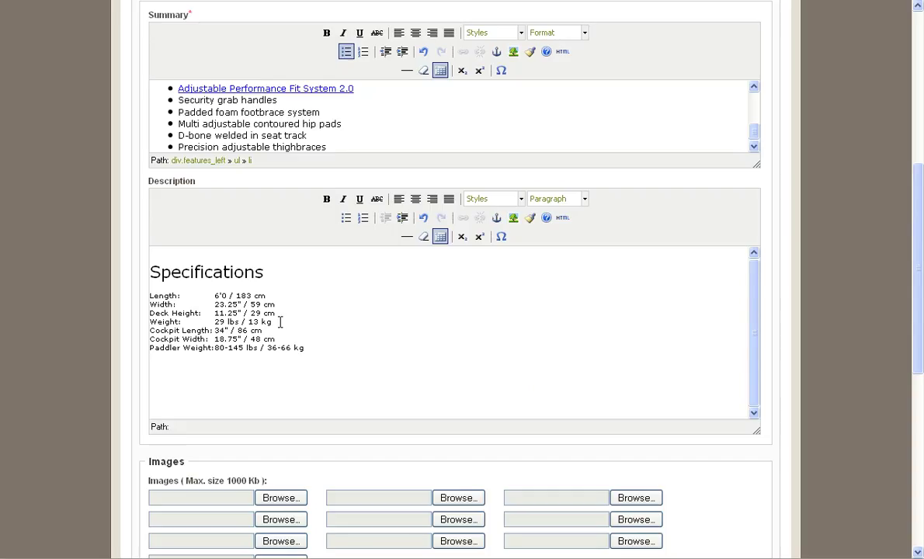
{"action": "scroll", "coordinate": [416, 419], "scroll_direction": "down", "scroll_amount": 1}
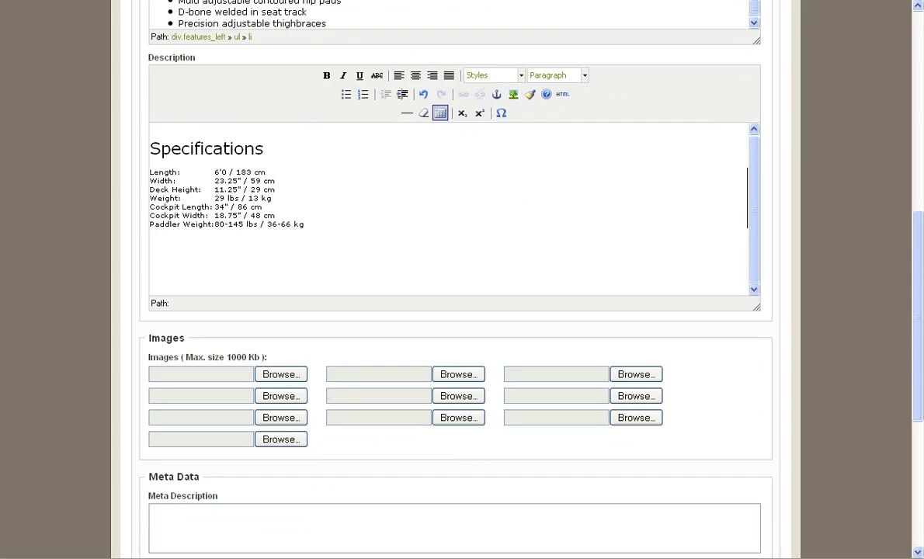
{"action": "key", "text": "ctrl+Tab"}
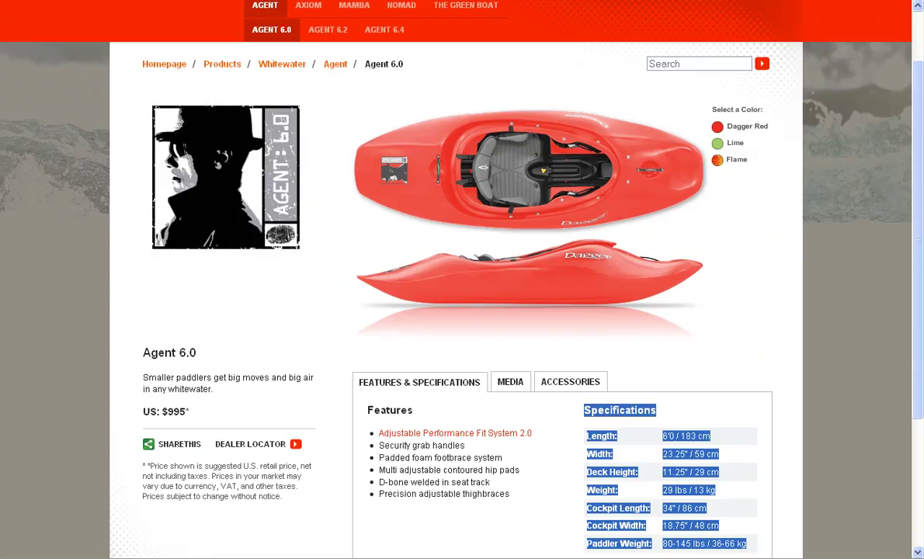
{"action": "key", "text": "alt+Left"}
{"action": "right_click", "coordinate": [243, 296]}
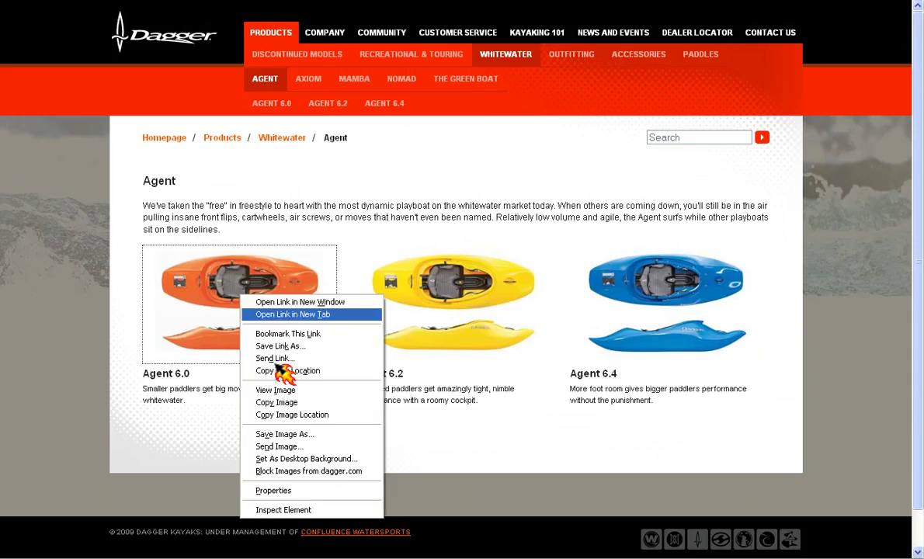
{"action": "left_click", "coordinate": [288, 435]}
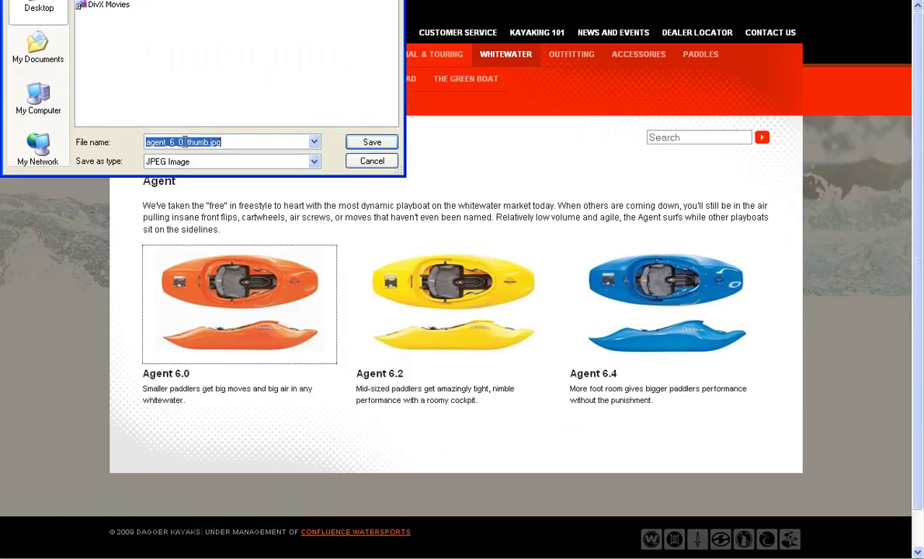
{"action": "left_click_drag", "start_coordinate": [183, 143], "coordinate": [264, 142]}
{"action": "key", "text": "Delete"}
{"action": "left_click", "coordinate": [372, 143]}
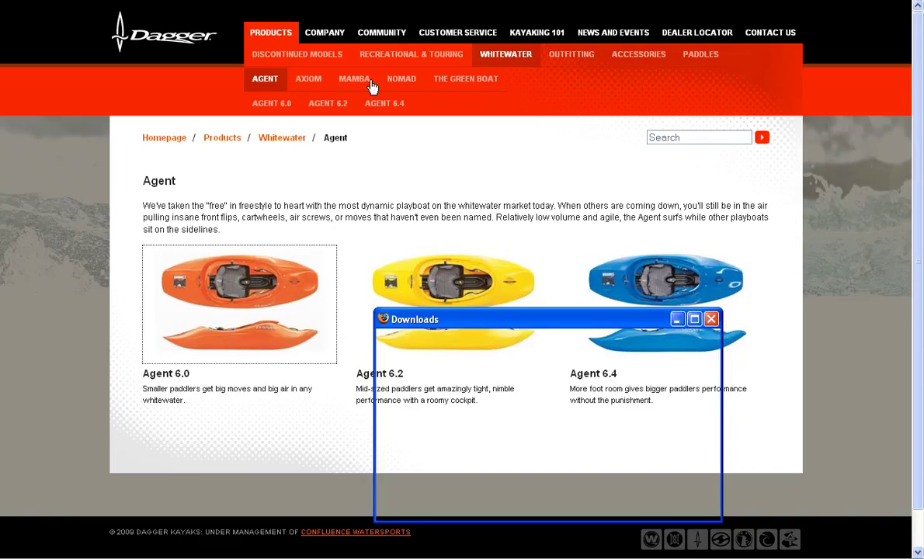
{"action": "left_click", "coordinate": [711, 320]}
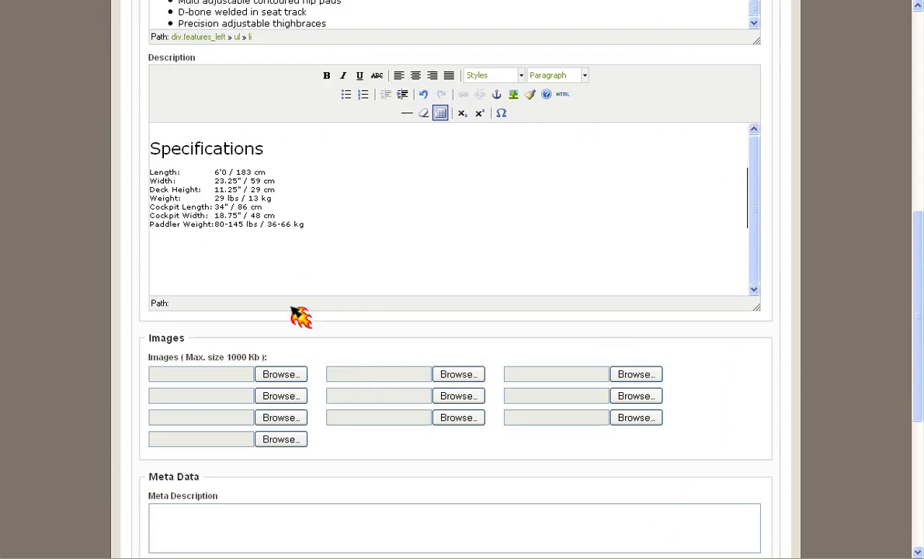
Attach agent_6_0.jpg from the Desktop as the listing's first image
{"action": "left_click", "coordinate": [294, 375]}
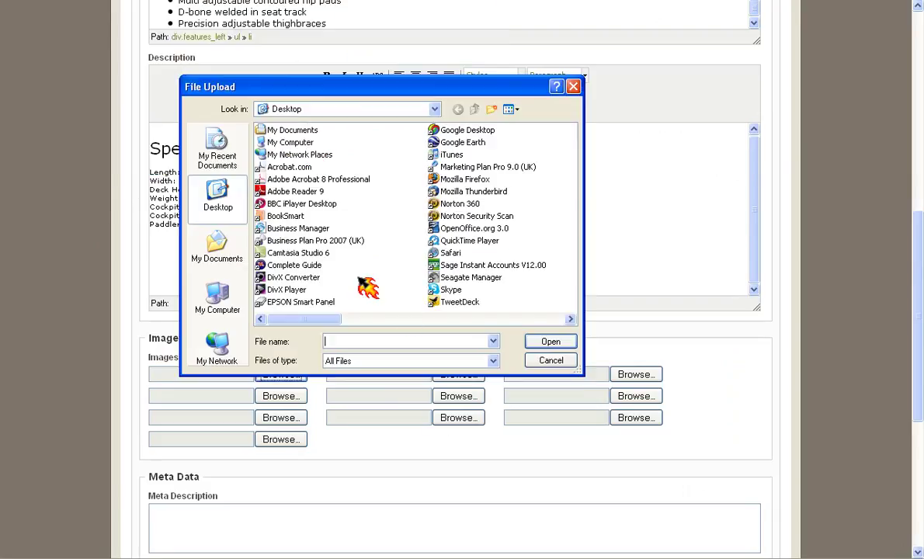
{"action": "type", "text": "agent_6_0.jpg"}
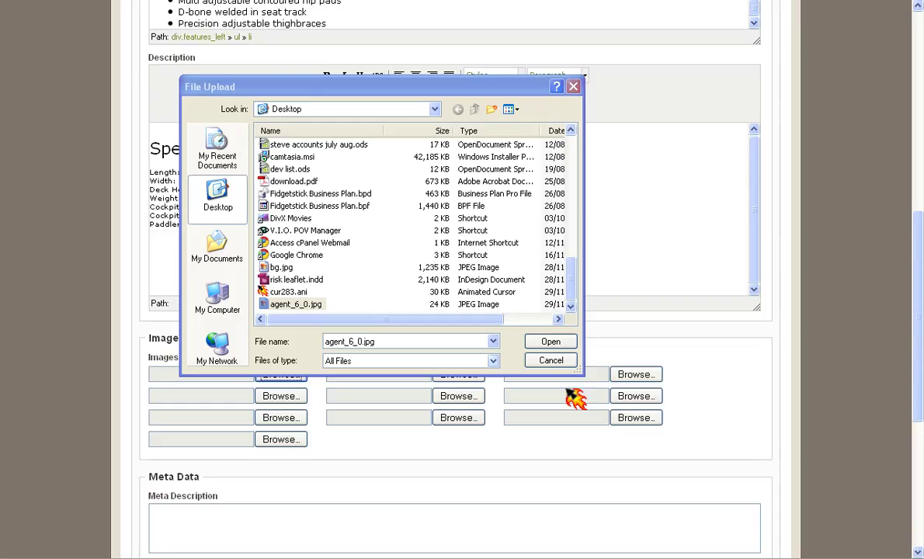
{"action": "left_click", "coordinate": [550, 342]}
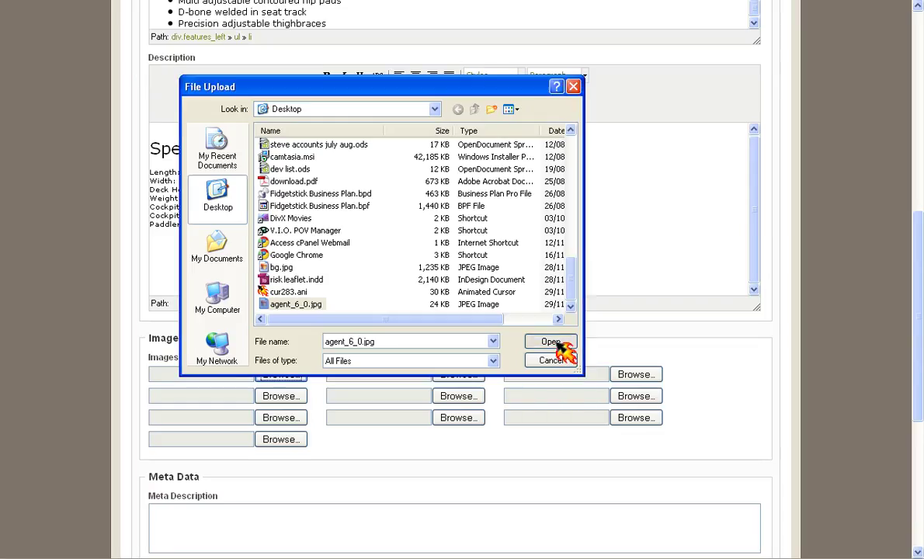
Enter "dagger agent 6.0 kayak kayaking product review" as the listing's Meta Description
{"action": "scroll", "coordinate": [331, 355], "scroll_direction": "down", "scroll_amount": 2}
{"action": "scroll", "coordinate": [332, 355], "scroll_direction": "down", "scroll_amount": 3}
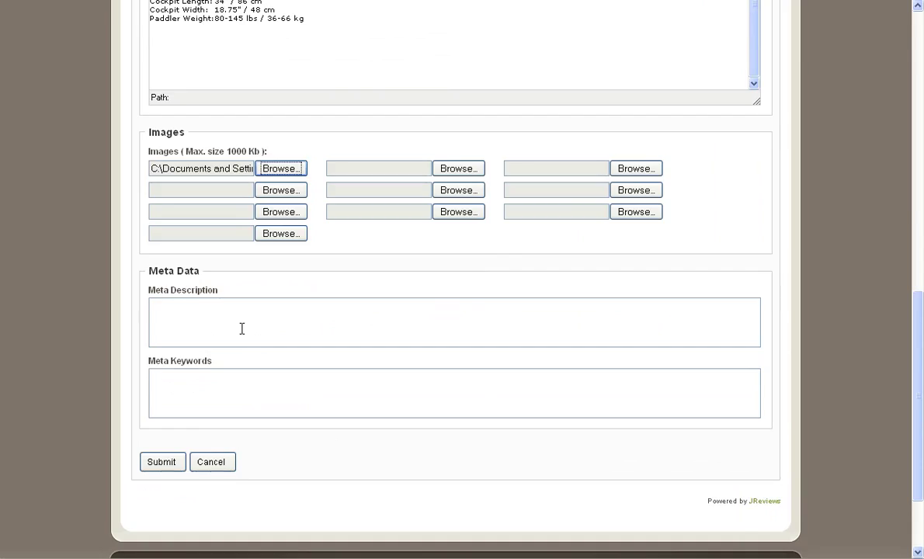
{"action": "left_click", "coordinate": [241, 329]}
{"action": "type", "text": "dagger a"}
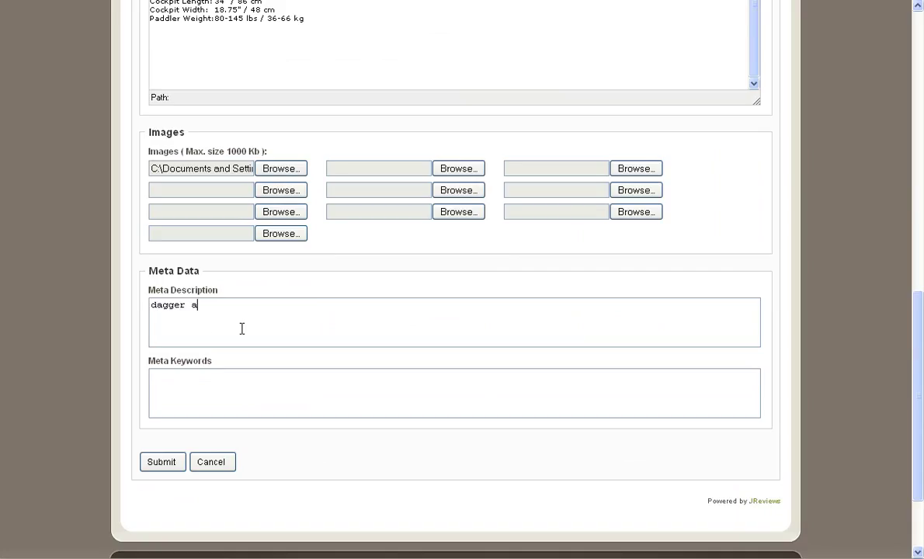
{"action": "type", "text": "gent 6.0 kayak kayak"}
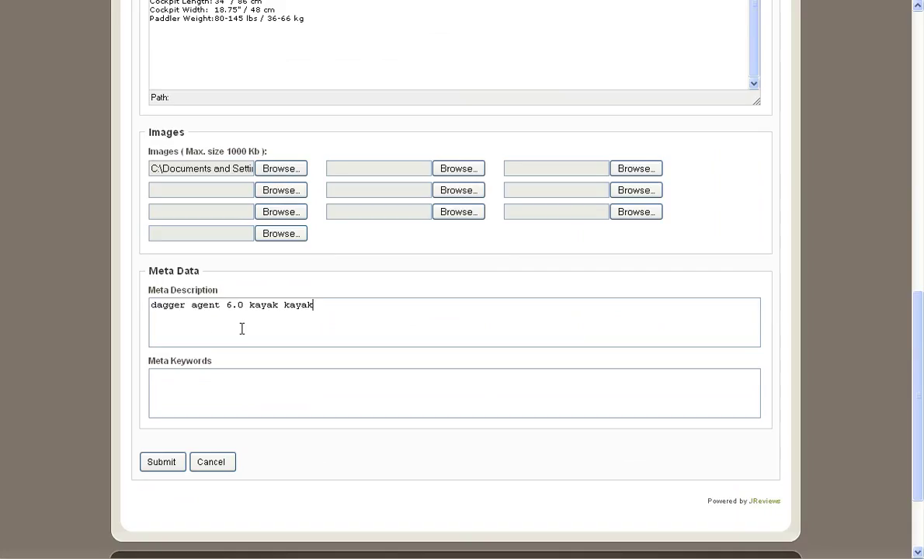
{"action": "type", "text": "ing produc tt review"}
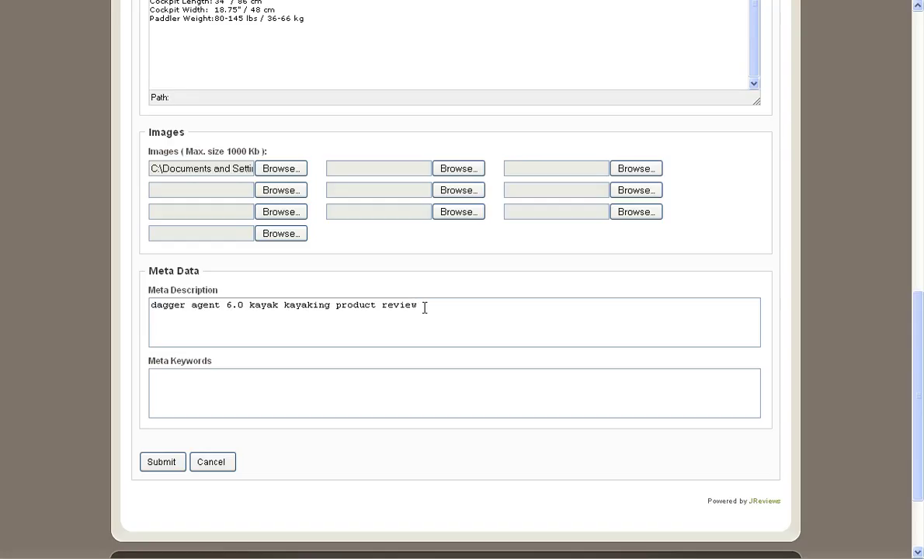
Copy the Meta Description text into the Meta Keywords and try to submit the listing
{"action": "left_click_drag", "start_coordinate": [428, 307], "coordinate": [144, 305]}
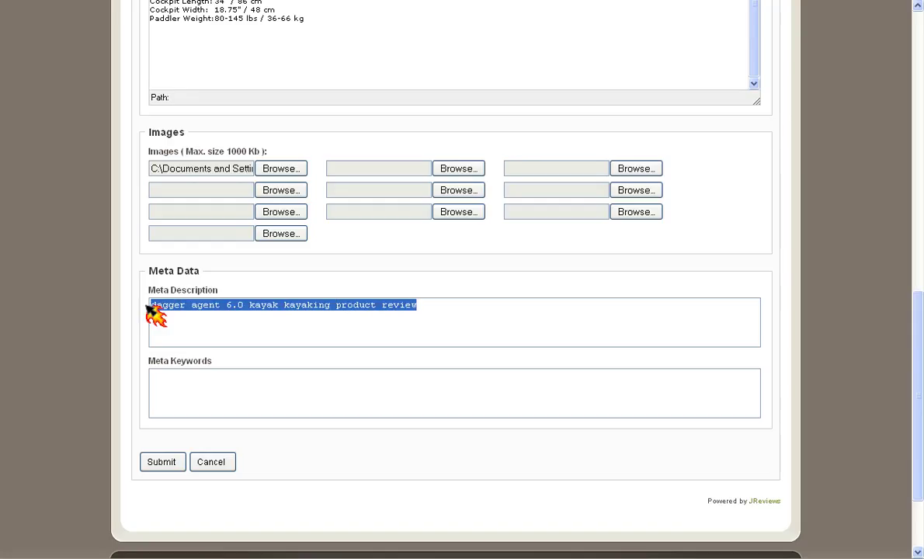
{"action": "key", "text": "ctrl+c"}
{"action": "left_click", "coordinate": [237, 374]}
{"action": "key", "text": "ctrl+v"}
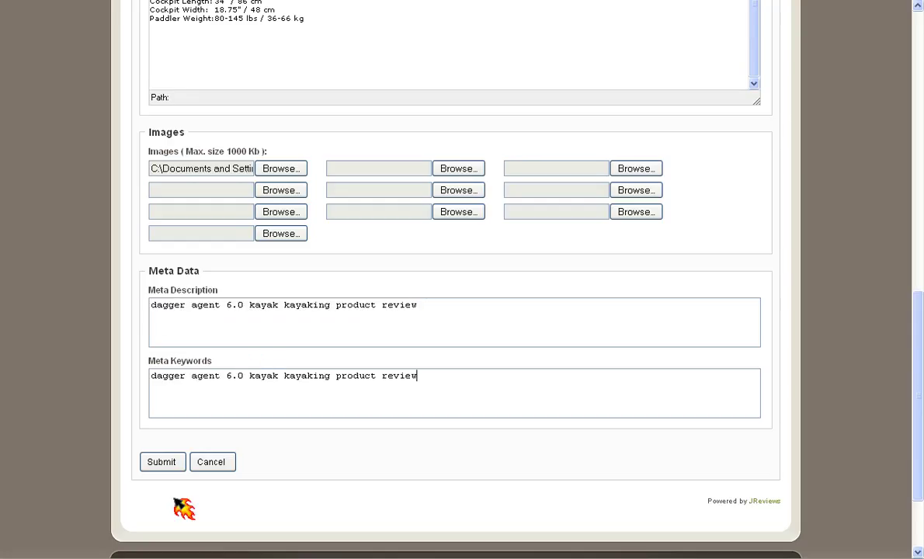
{"action": "left_click", "coordinate": [162, 462]}
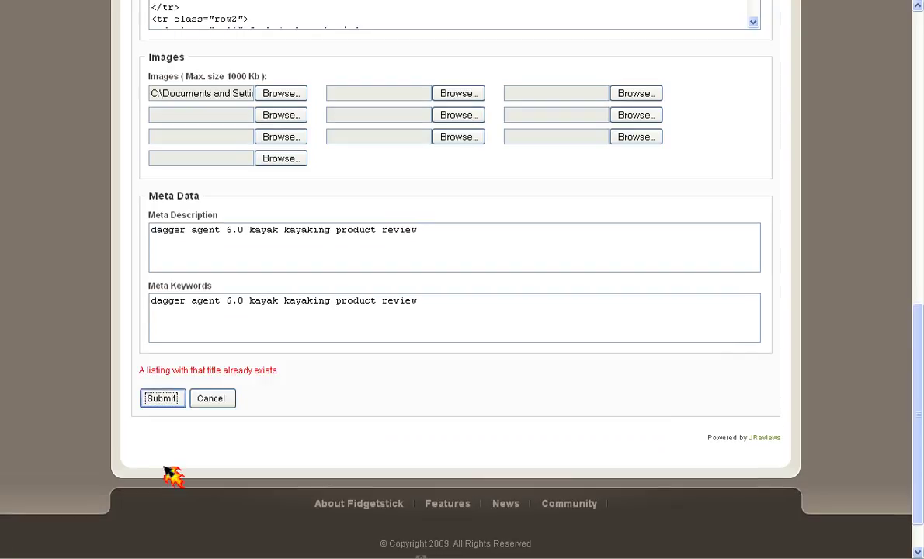
Change the listing's title to "Dagger Agent 6.0a"
{"action": "scroll", "coordinate": [303, 342], "scroll_direction": "up", "scroll_amount": 10}
{"action": "scroll", "coordinate": [325, 196], "scroll_direction": "up", "scroll_amount": 1}
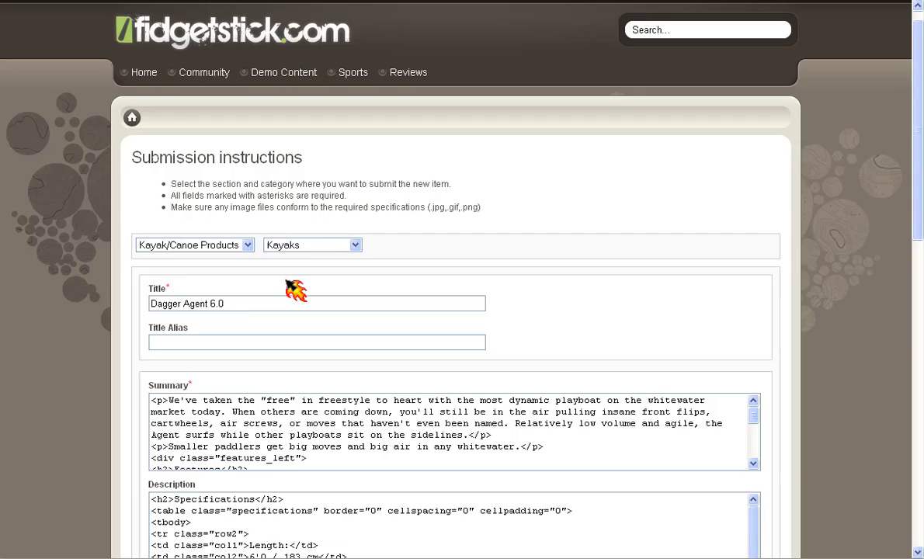
{"action": "left_click", "coordinate": [245, 305]}
{"action": "type", "text": "a"}
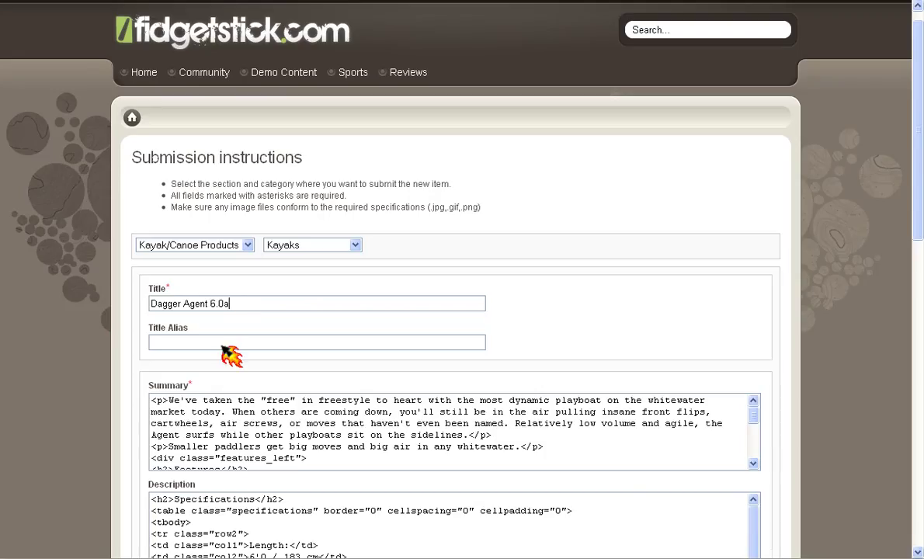
Submit the retitled listing again and open the submitted listing for viewing
{"action": "scroll", "coordinate": [225, 357], "scroll_direction": "down", "scroll_amount": 15}
{"action": "left_click", "coordinate": [162, 440]}
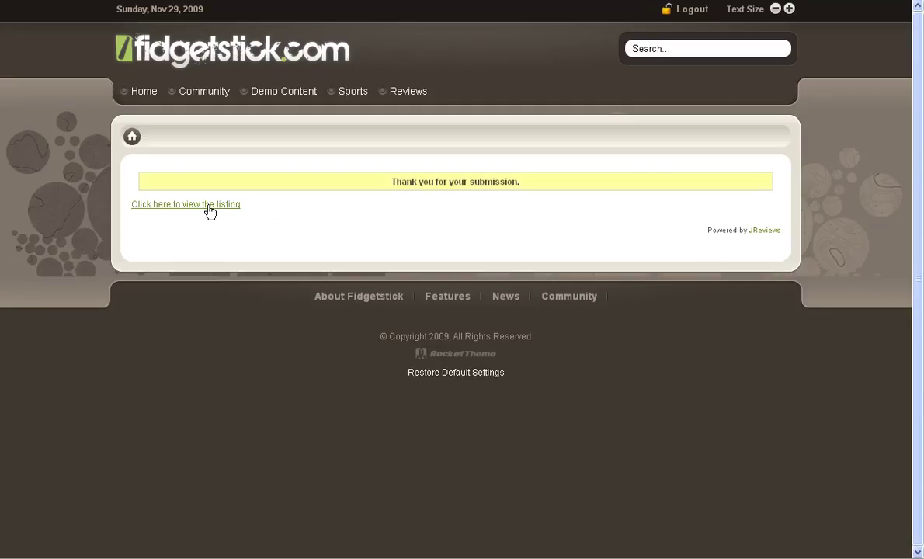
{"action": "left_click", "coordinate": [199, 171]}
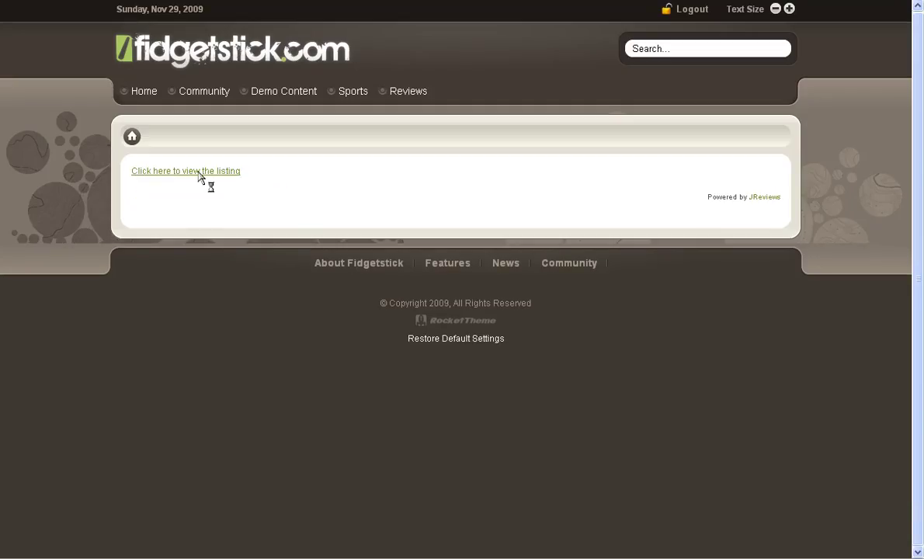